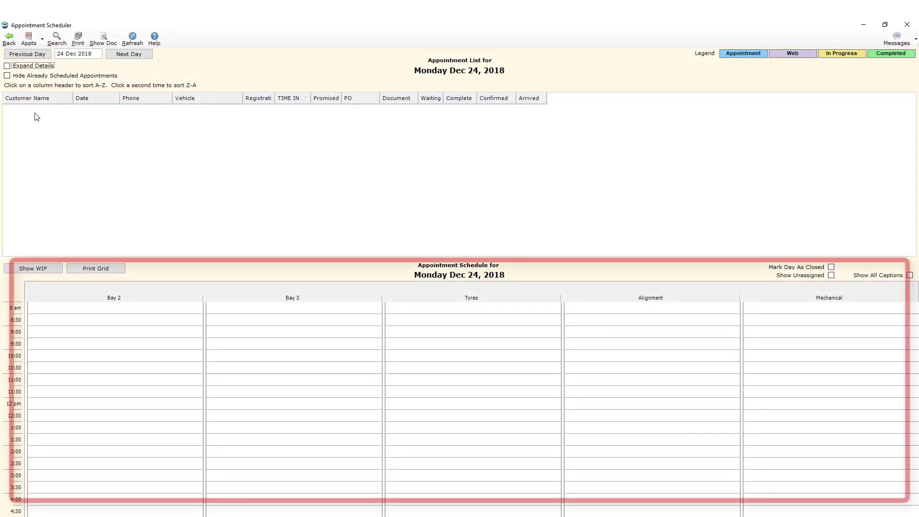
Pick Wednesday 23 January 2019 in the month calendar to load its appointments
{"action": "left_click", "coordinate": [95, 55]}
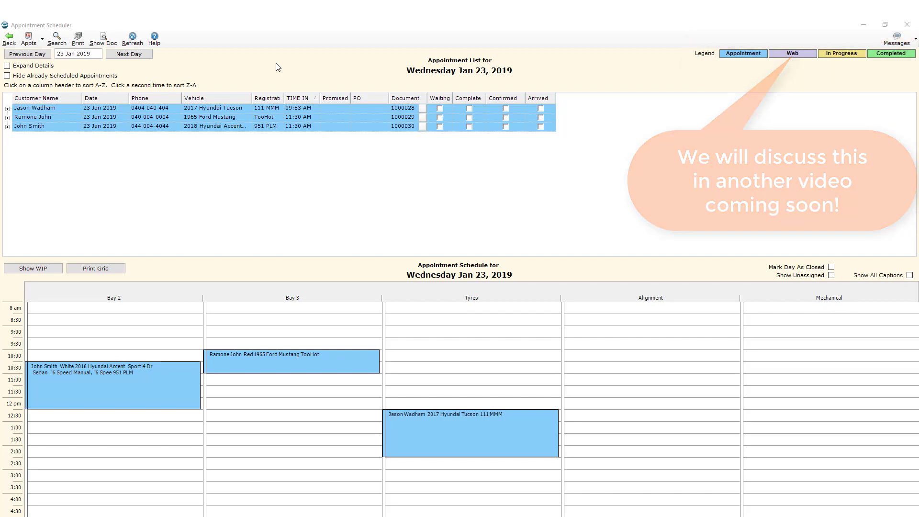
{"action": "left_click", "coordinate": [7, 117]}
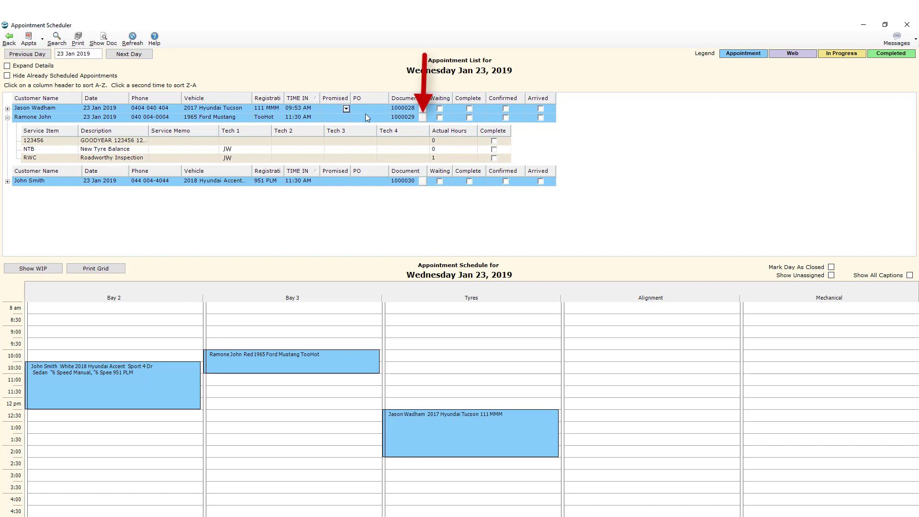
{"action": "left_click", "coordinate": [424, 118]}
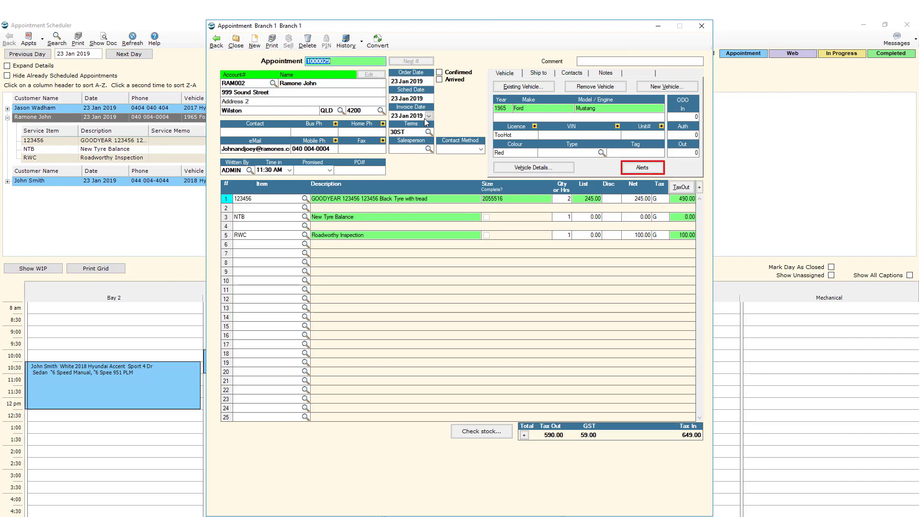
{"action": "left_click", "coordinate": [236, 41]}
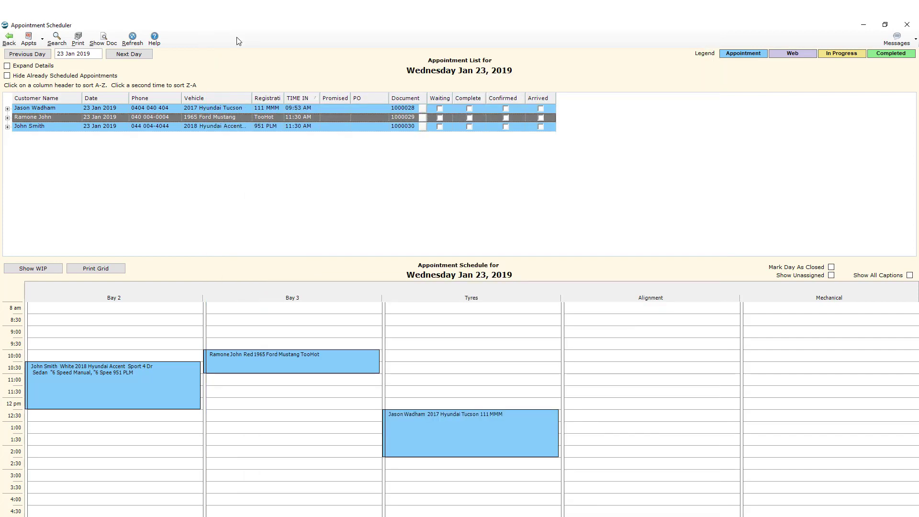
Create a blank 12:30 PM appointment (document 1000033) in Bay 3
{"action": "double_click", "coordinate": [286, 414]}
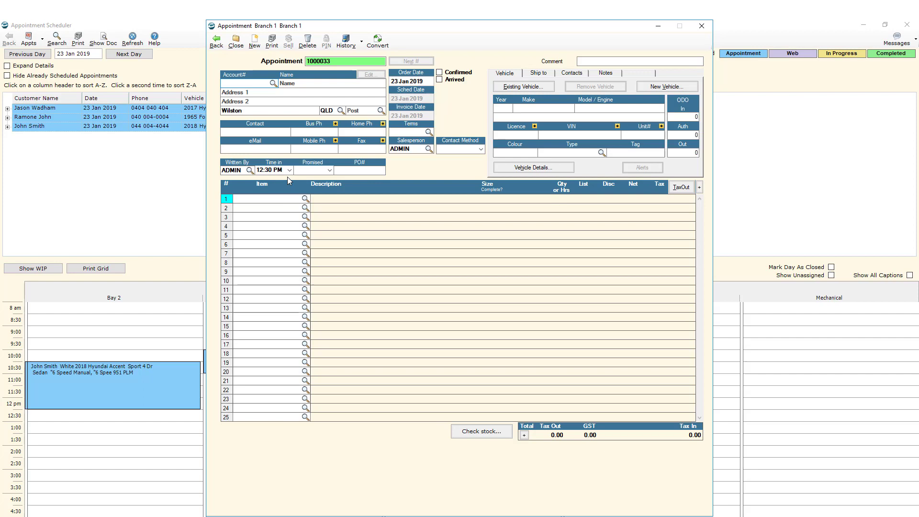
{"action": "left_click", "coordinate": [235, 48]}
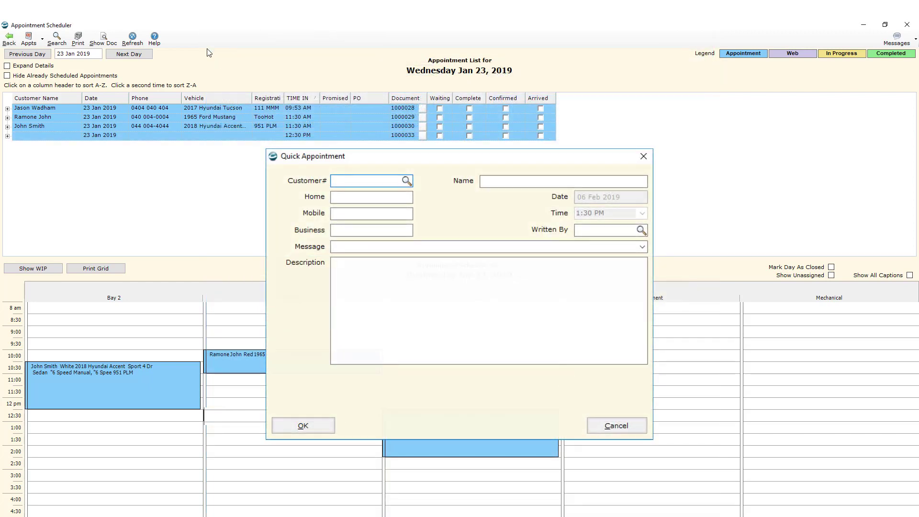
{"action": "left_click", "coordinate": [42, 39]}
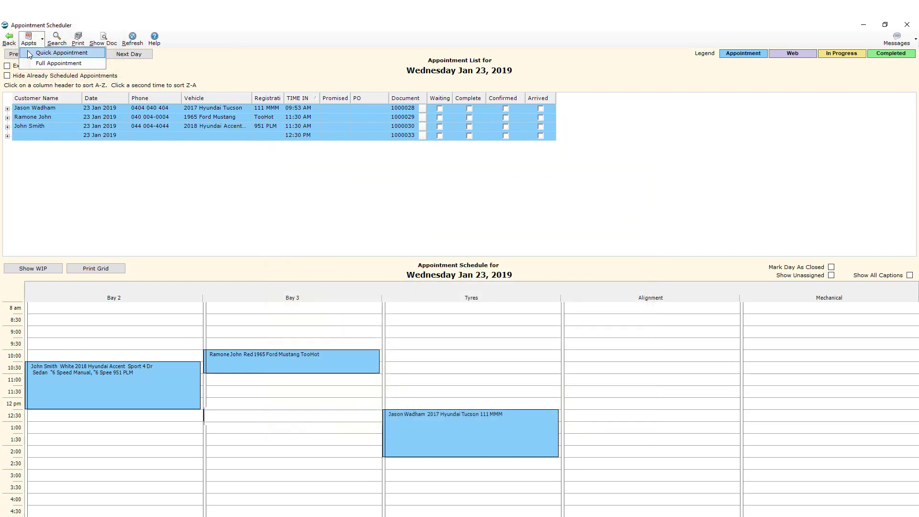
Shorten John Smith's Bay 2 booking and move Ramone John's appointment into Alignment
{"action": "left_click", "coordinate": [142, 410]}
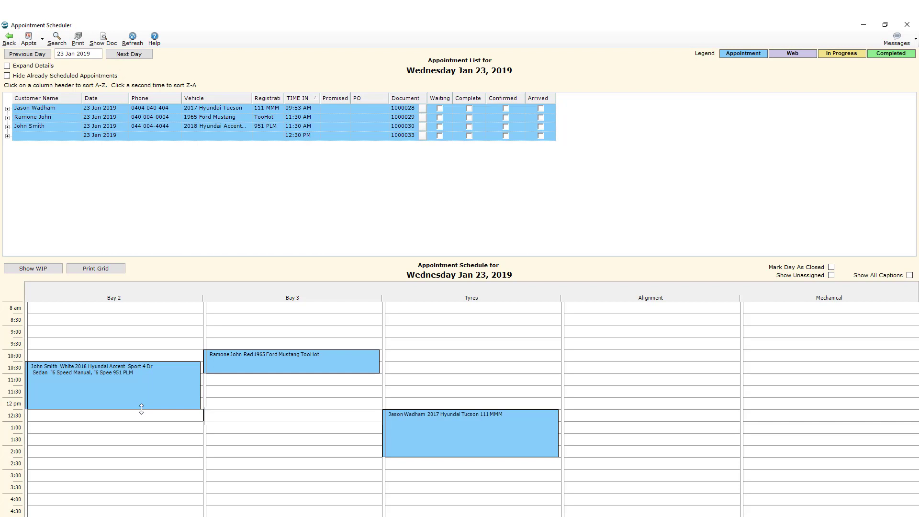
{"action": "mouse_move", "coordinate": [142, 408]}
{"action": "left_mouse_down"}
{"action": "mouse_move", "coordinate": [140, 475]}
{"action": "mouse_move", "coordinate": [146, 396]}
{"action": "left_mouse_up"}
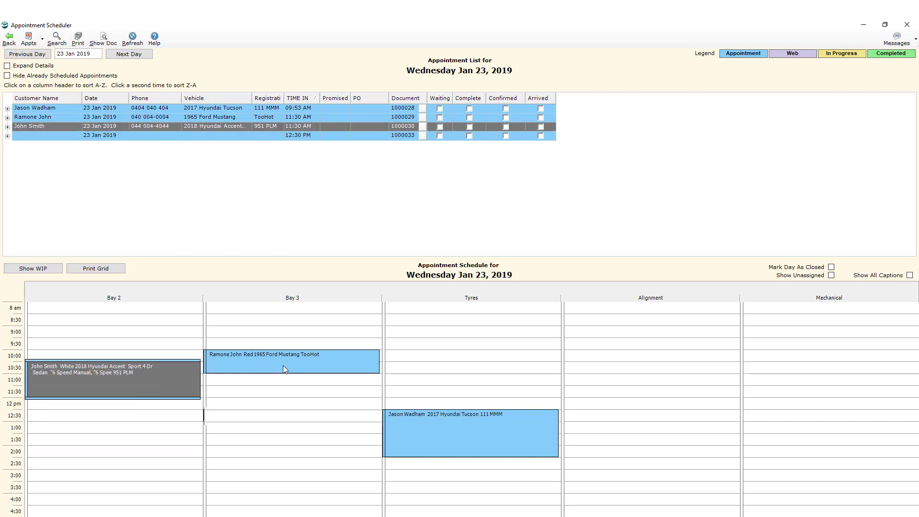
{"action": "left_click_drag", "start_coordinate": [284, 366], "coordinate": [284, 397]}
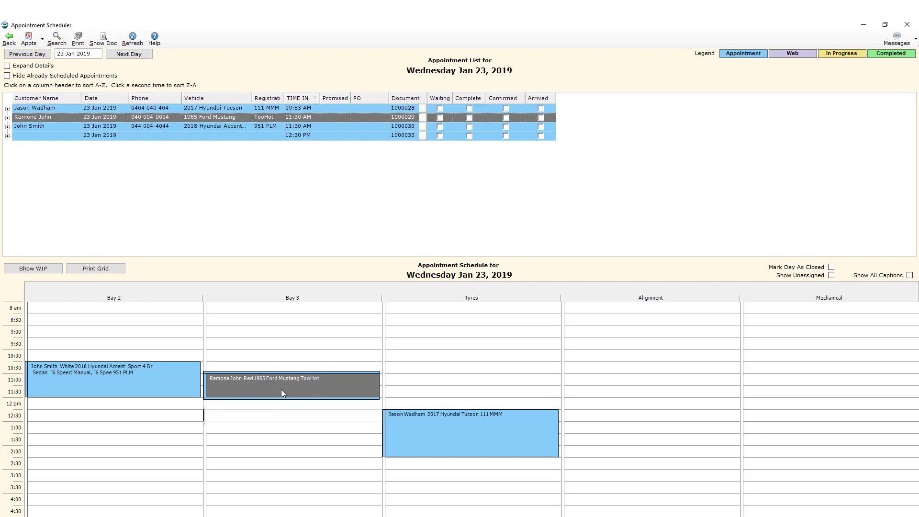
{"action": "left_click_drag", "start_coordinate": [281, 390], "coordinate": [668, 390]}
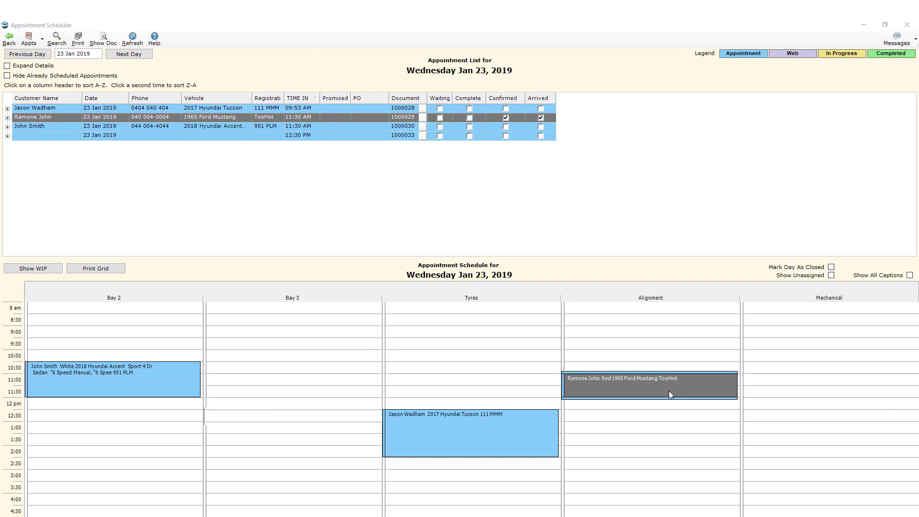
{"action": "right_click", "coordinate": [669, 391]}
{"action": "left_click", "coordinate": [682, 429]}
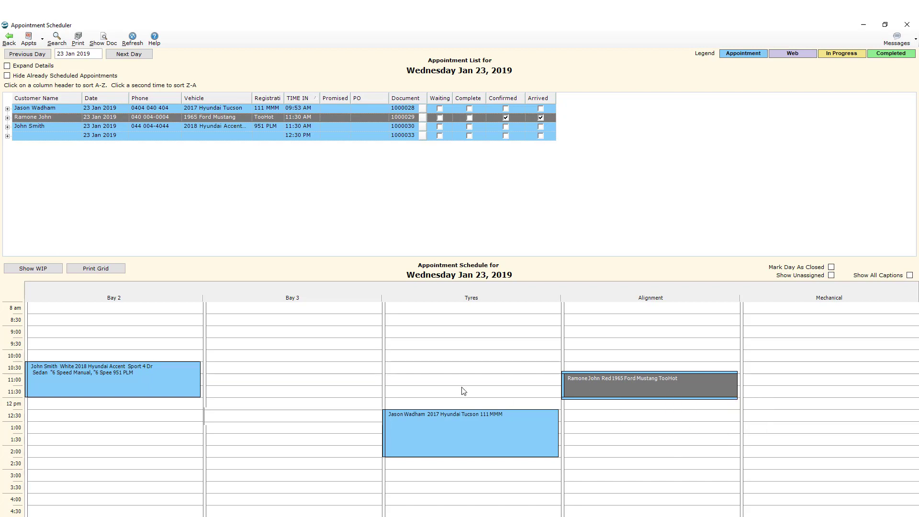
{"action": "right_click", "coordinate": [269, 367]}
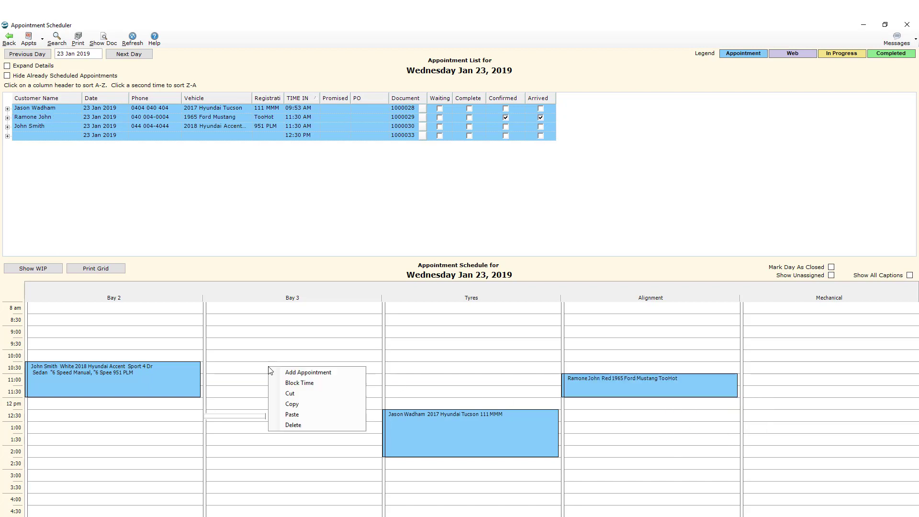
{"action": "left_click", "coordinate": [292, 414]}
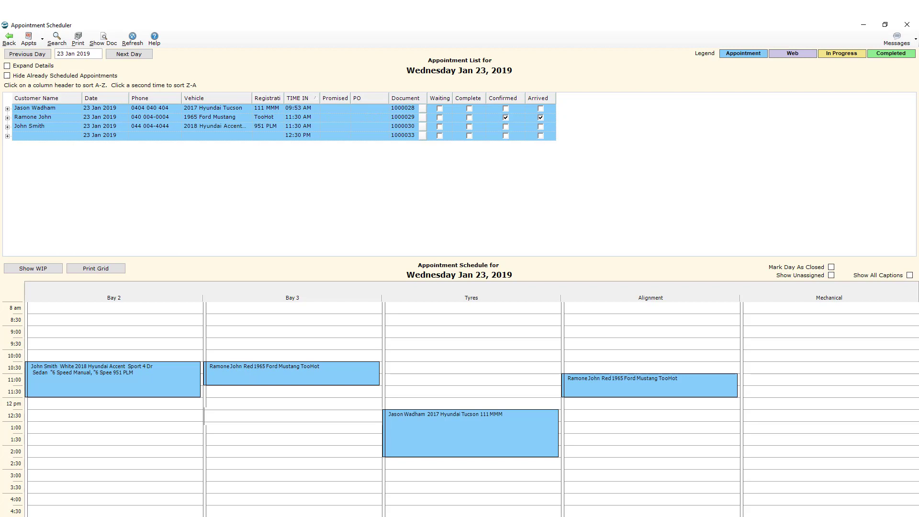
{"action": "right_click", "coordinate": [321, 374]}
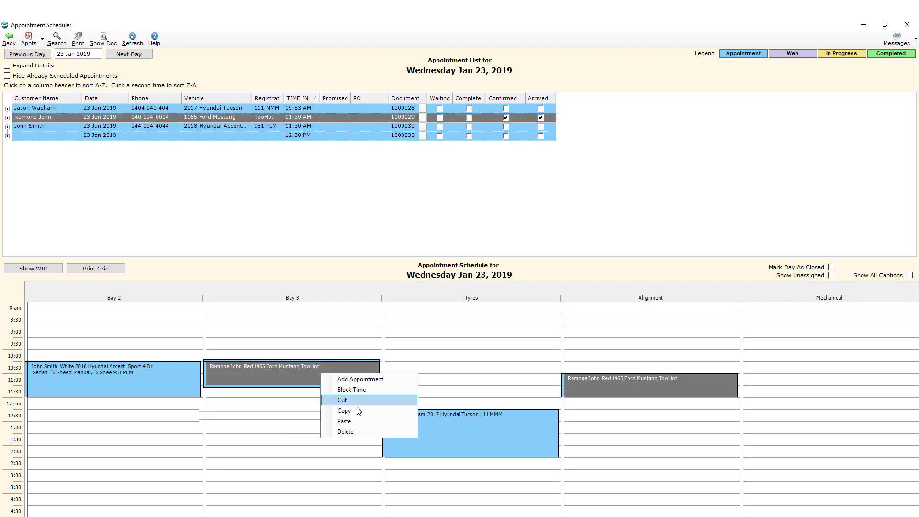
{"action": "left_click", "coordinate": [350, 432]}
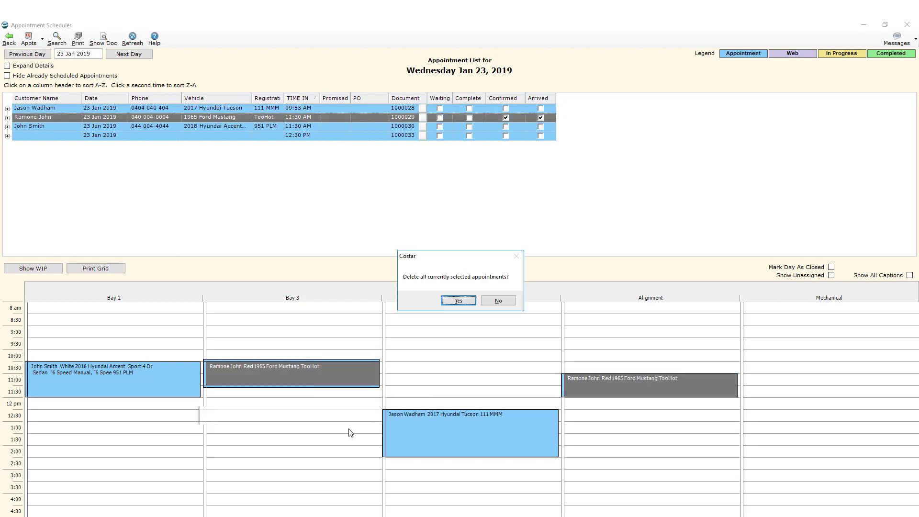
{"action": "left_click", "coordinate": [461, 302]}
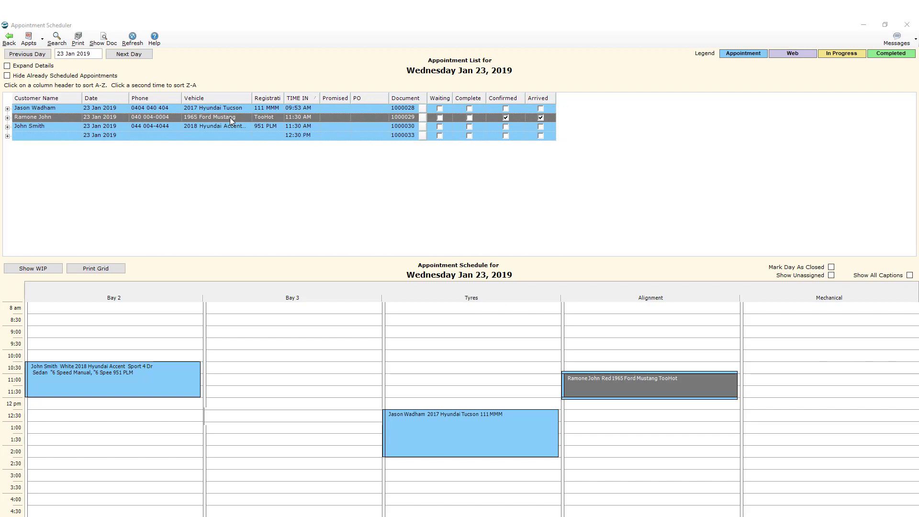
{"action": "left_click_drag", "start_coordinate": [225, 116], "coordinate": [252, 368]}
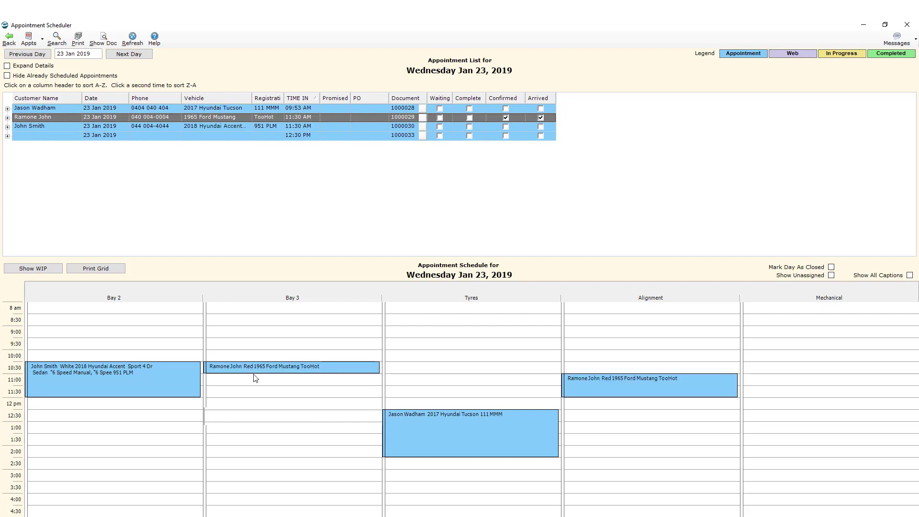
{"action": "left_click_drag", "start_coordinate": [252, 373], "coordinate": [250, 393]}
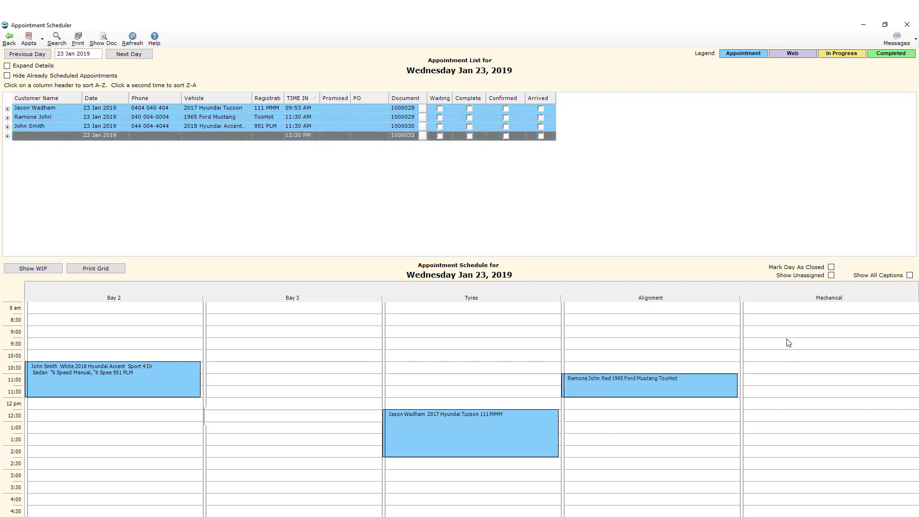
Block the Mechanical column 8:30 AM–4:00 PM with the description 'No Mechanic Available'
{"action": "left_click_drag", "start_coordinate": [785, 326], "coordinate": [790, 491]}
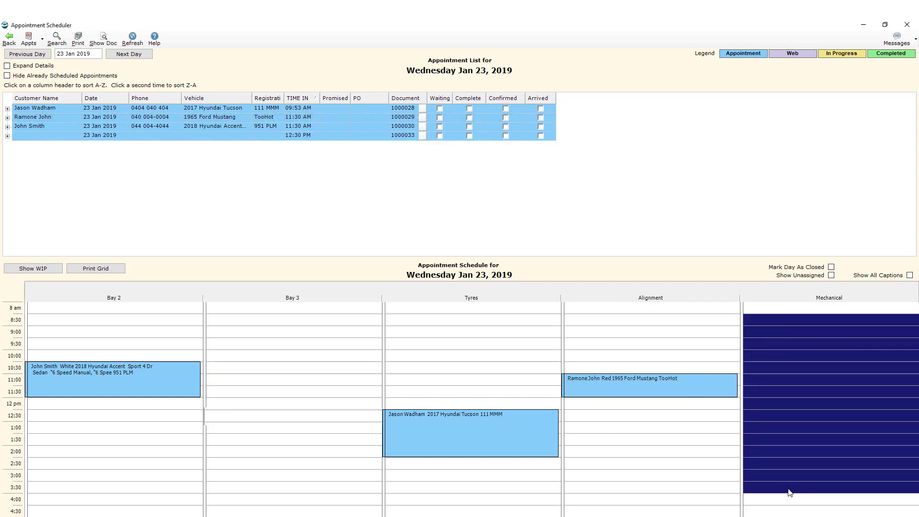
{"action": "right_click", "coordinate": [795, 387]}
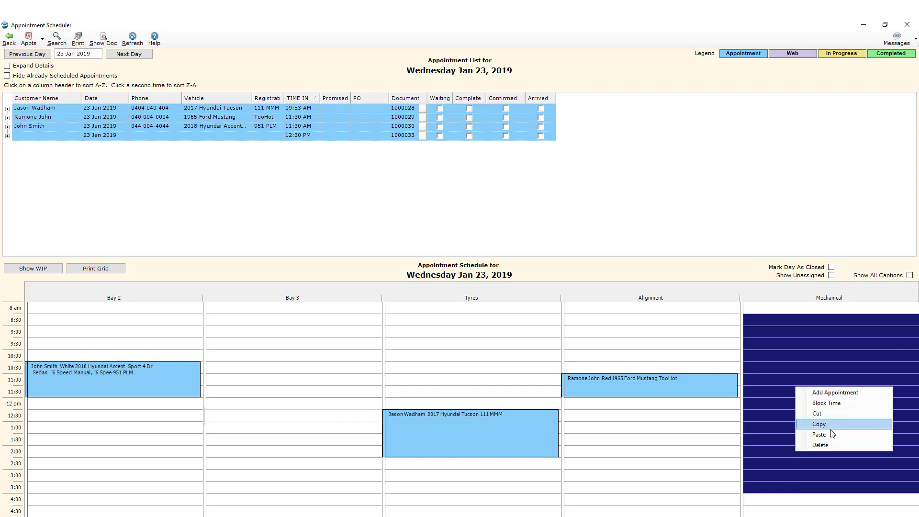
{"action": "left_click", "coordinate": [826, 403]}
{"action": "type", "text": "No Mechanic"}
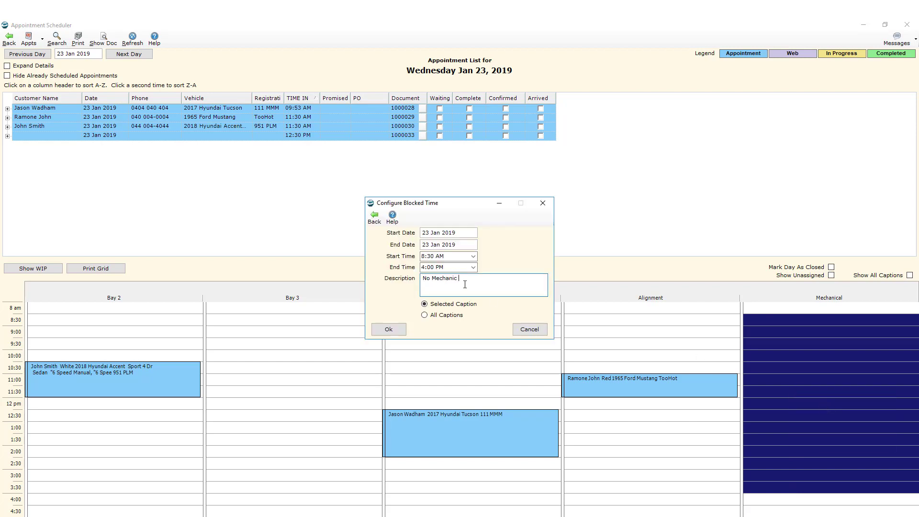
{"action": "type", "text": "Available"}
{"action": "left_click", "coordinate": [401, 330]}
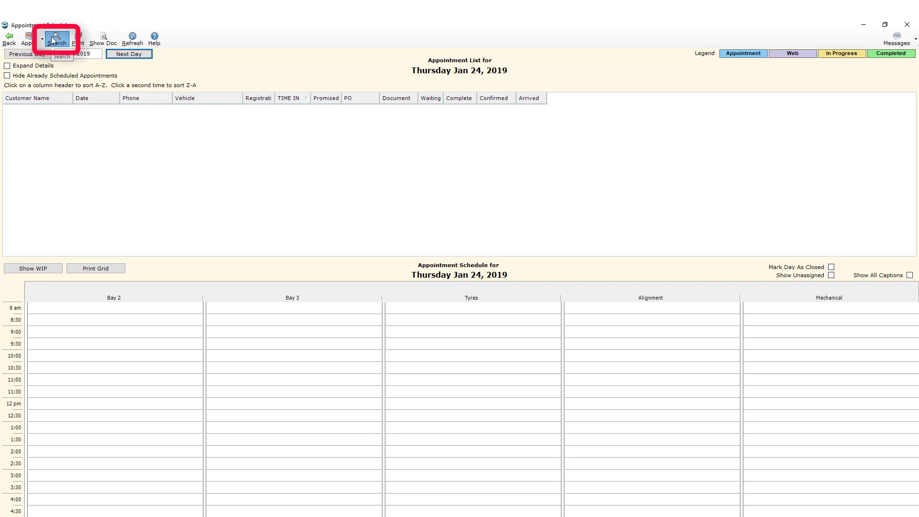
{"action": "left_click", "coordinate": [52, 38]}
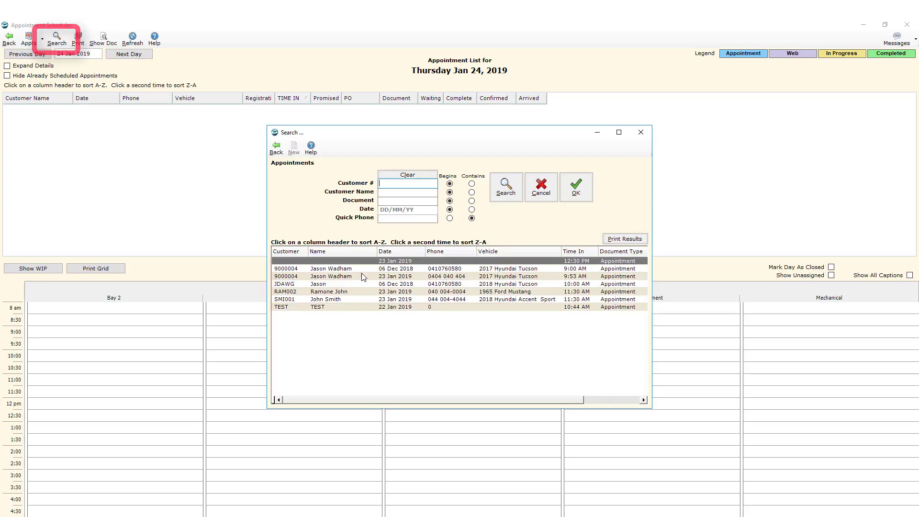
{"action": "double_click", "coordinate": [445, 293]}
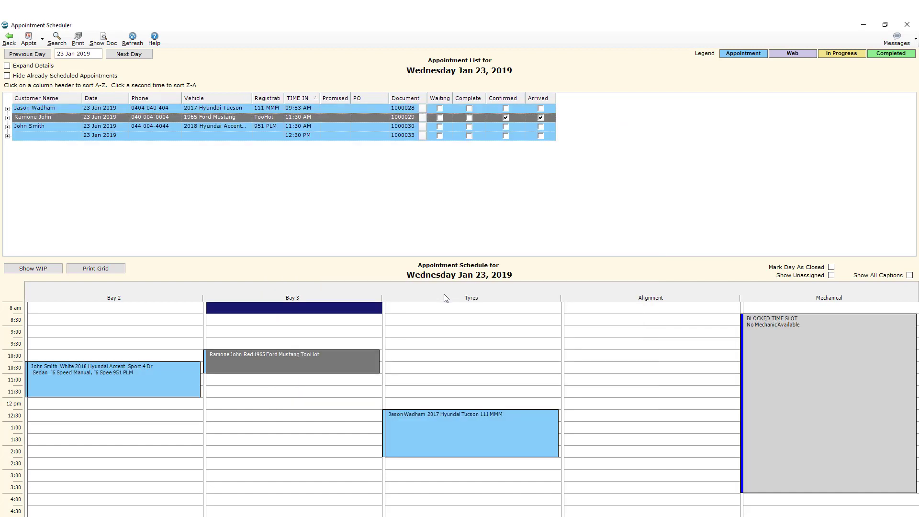
Print the day's Appointment List on the Snagit 12 printer
{"action": "left_click", "coordinate": [78, 37]}
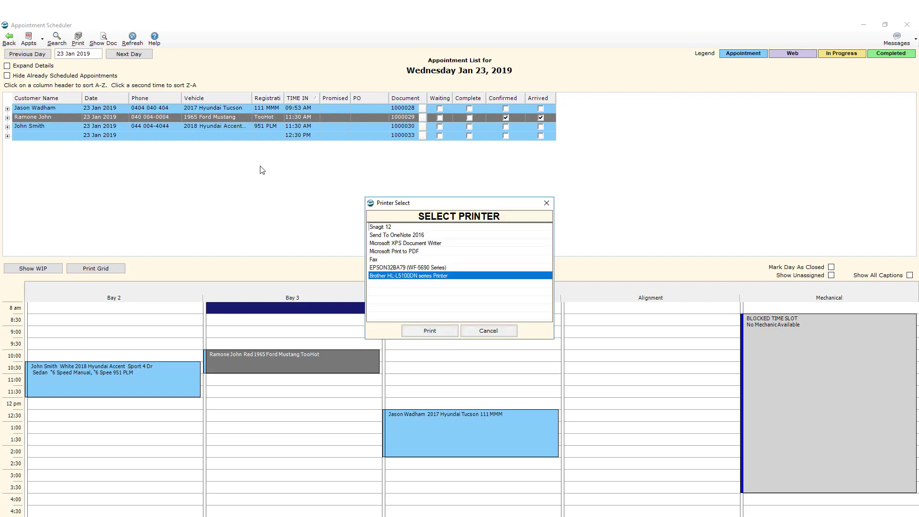
{"action": "left_click", "coordinate": [378, 228]}
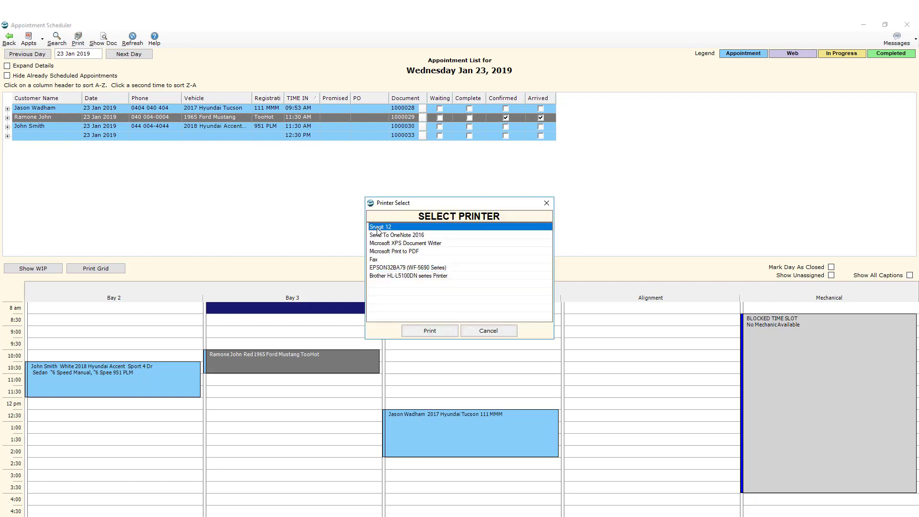
{"action": "left_click", "coordinate": [445, 331]}
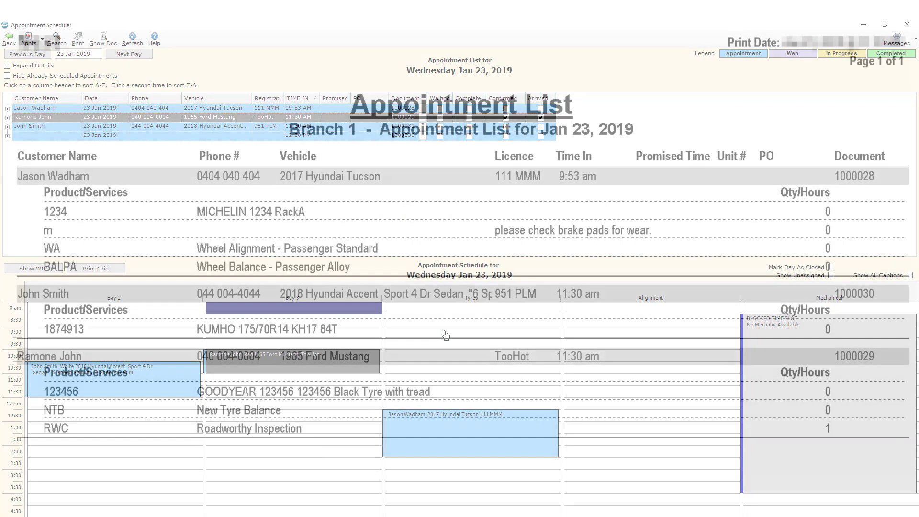